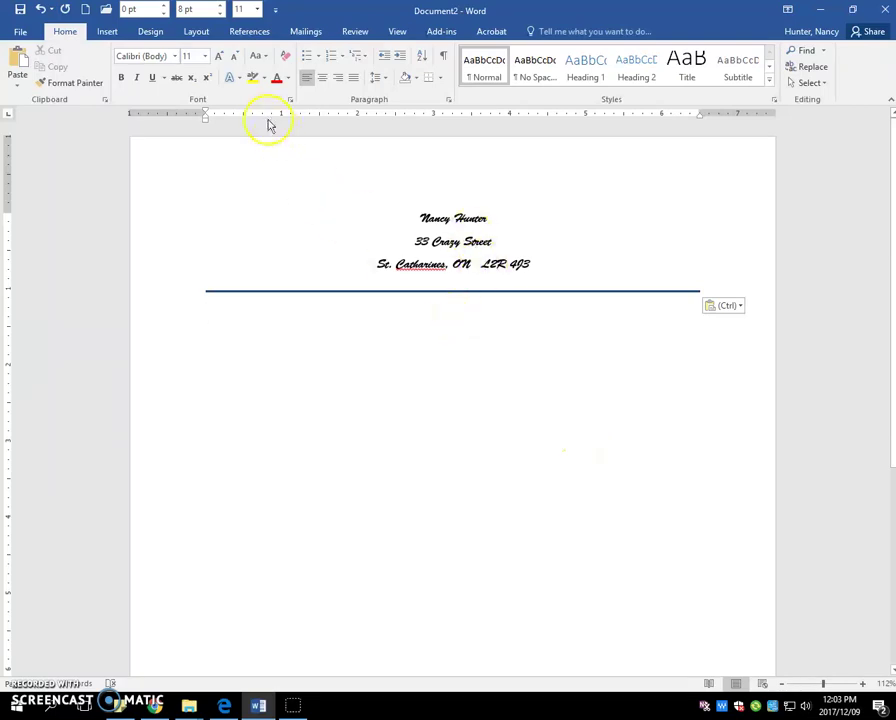
Step: Open the Save As dialog for the letterhead document on the Documents folder
{"action": "left_click", "coordinate": [20, 31]}
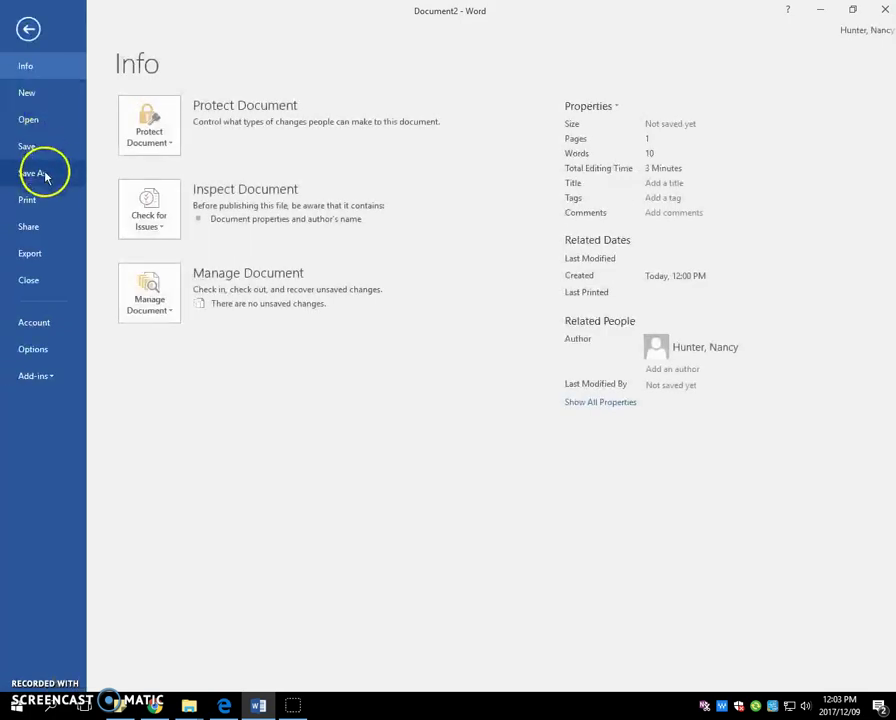
{"action": "left_click", "coordinate": [44, 174]}
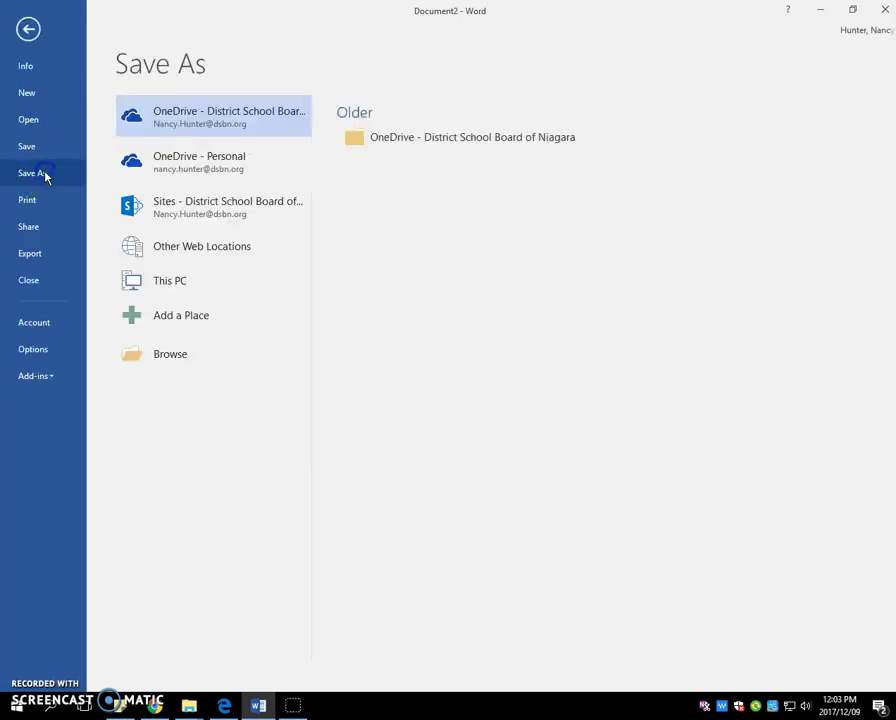
{"action": "left_click", "coordinate": [167, 357]}
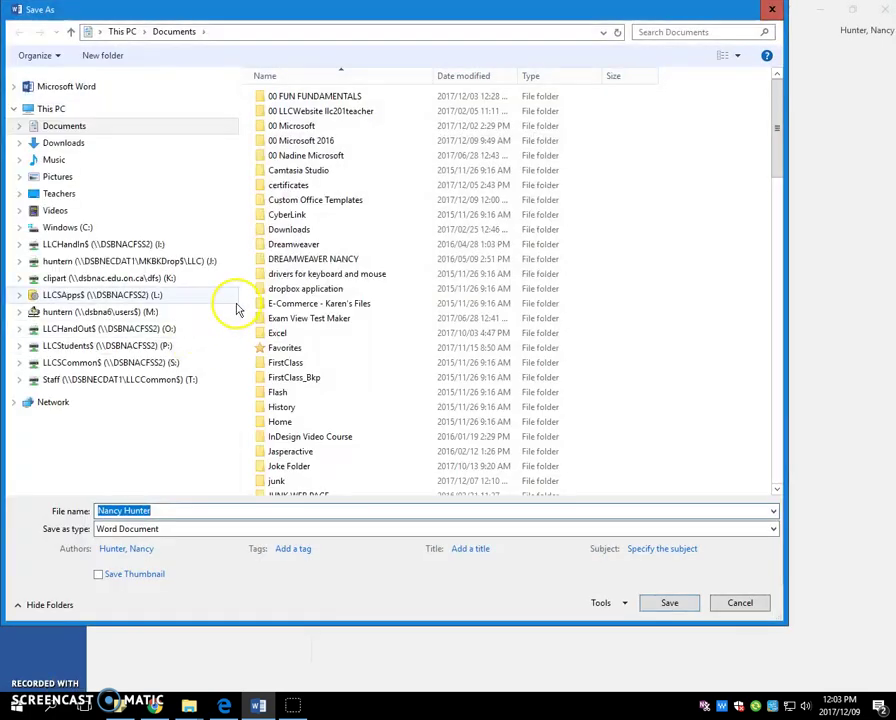
Step: In the junk folder, replace the suggested file name with 'personal template'
{"action": "double_click", "coordinate": [278, 481]}
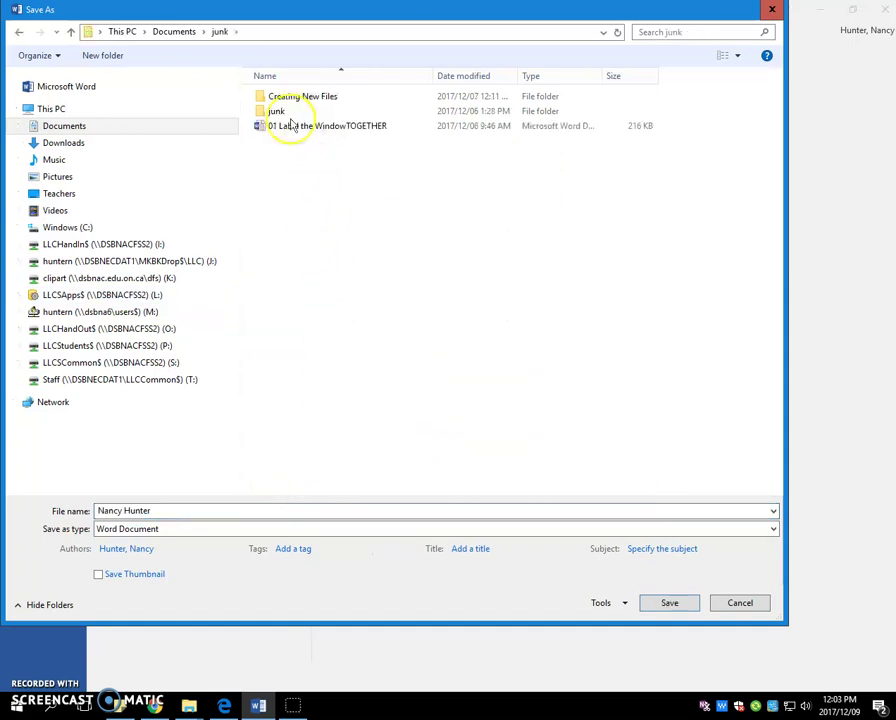
{"action": "left_click", "coordinate": [167, 511]}
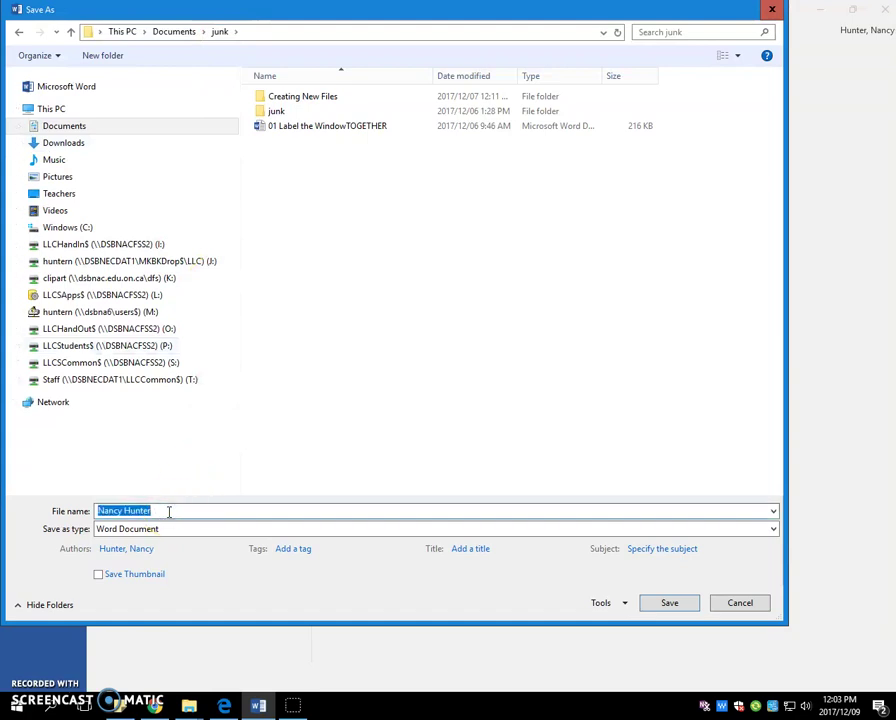
{"action": "type", "text": "personal template"}
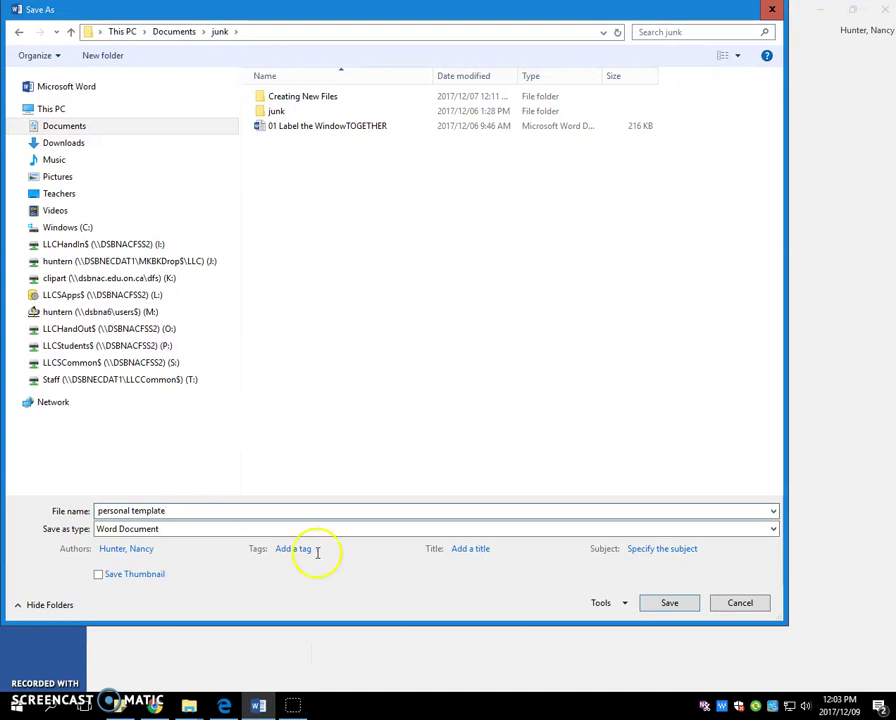
{"action": "left_click", "coordinate": [774, 532]}
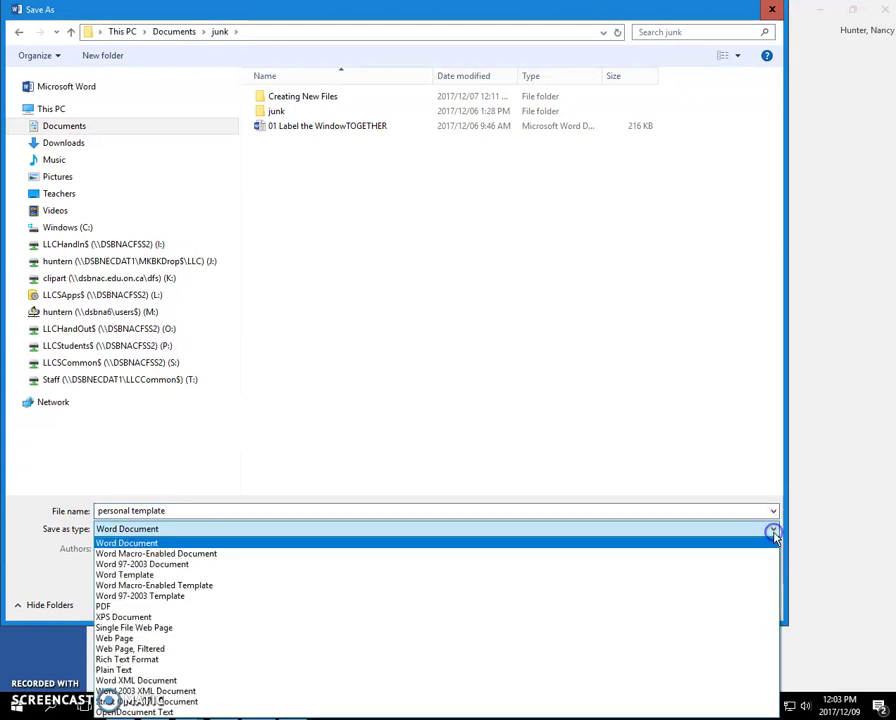
Step: Save the letterhead as a Word Template named 'personal template' in Custom Office Templates
{"action": "left_click", "coordinate": [177, 575]}
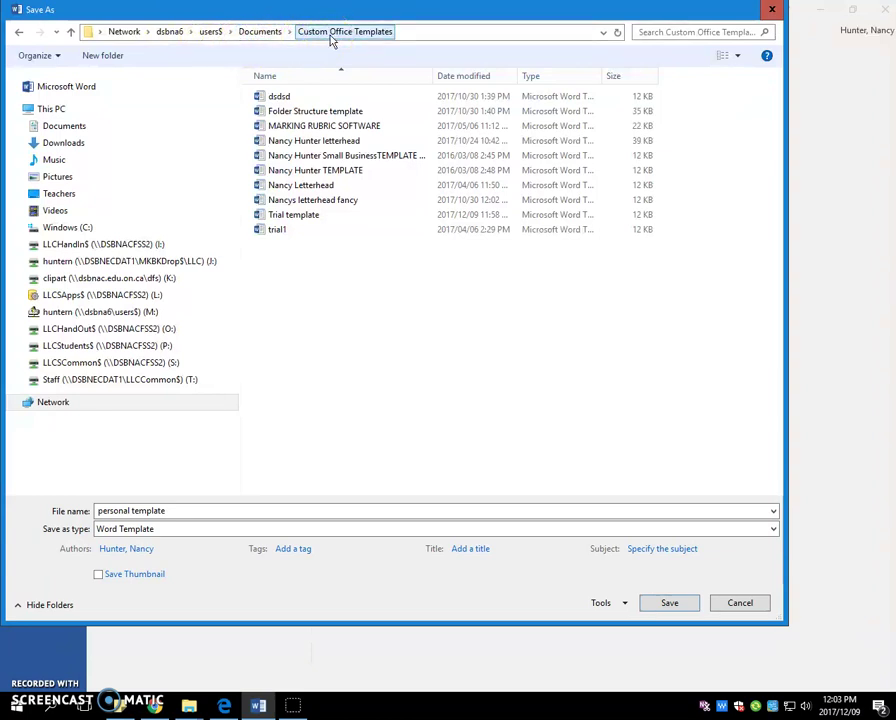
{"action": "left_click", "coordinate": [401, 236]}
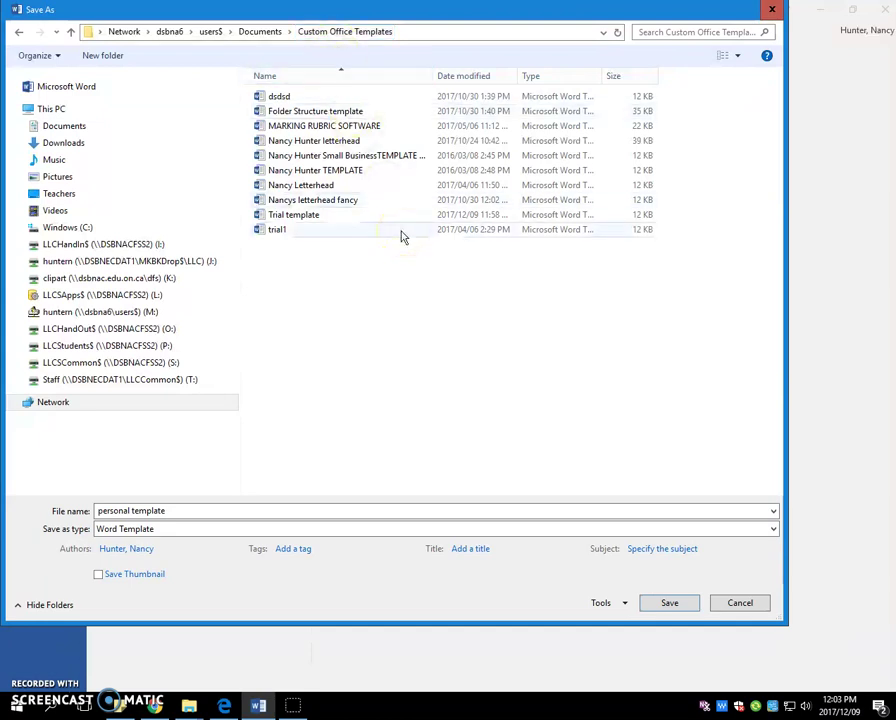
{"action": "left_click", "coordinate": [679, 604]}
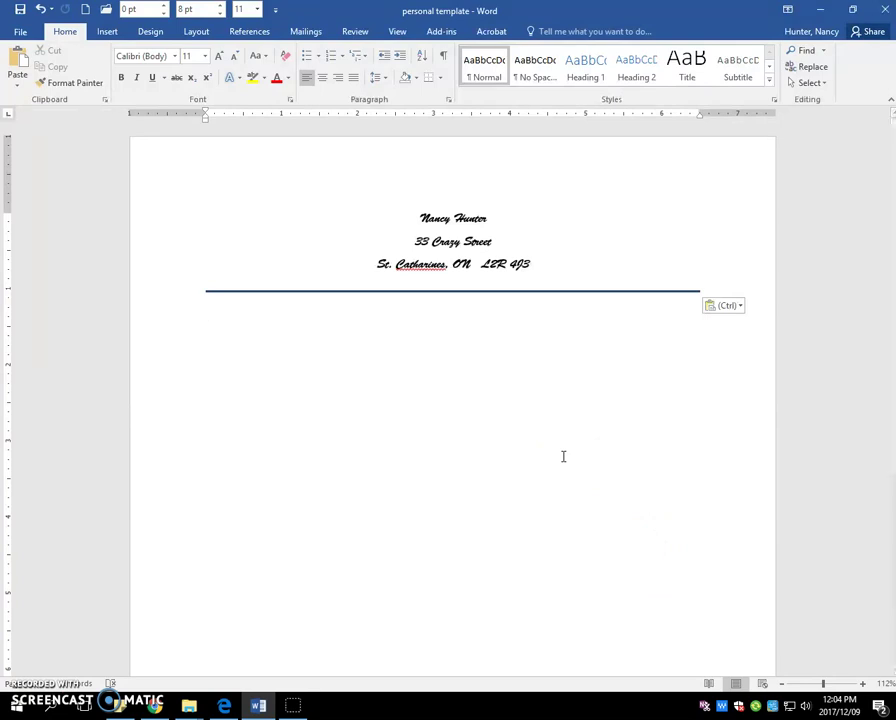
Step: Close Word and open the M: drive's Custom Office Templates folder in File Explorer
{"action": "left_click", "coordinate": [884, 14]}
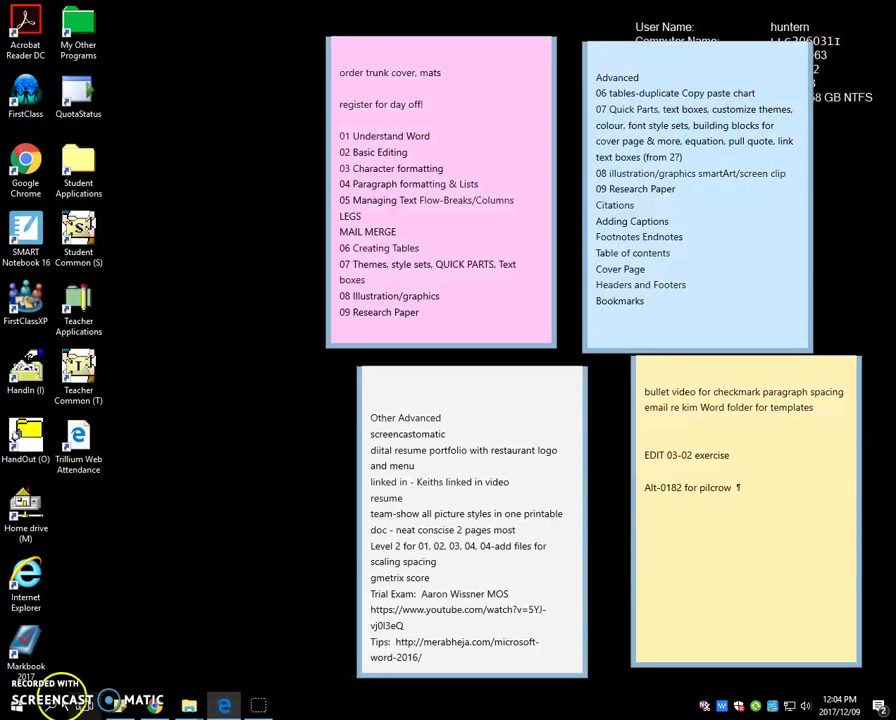
{"action": "left_click", "coordinate": [20, 705]}
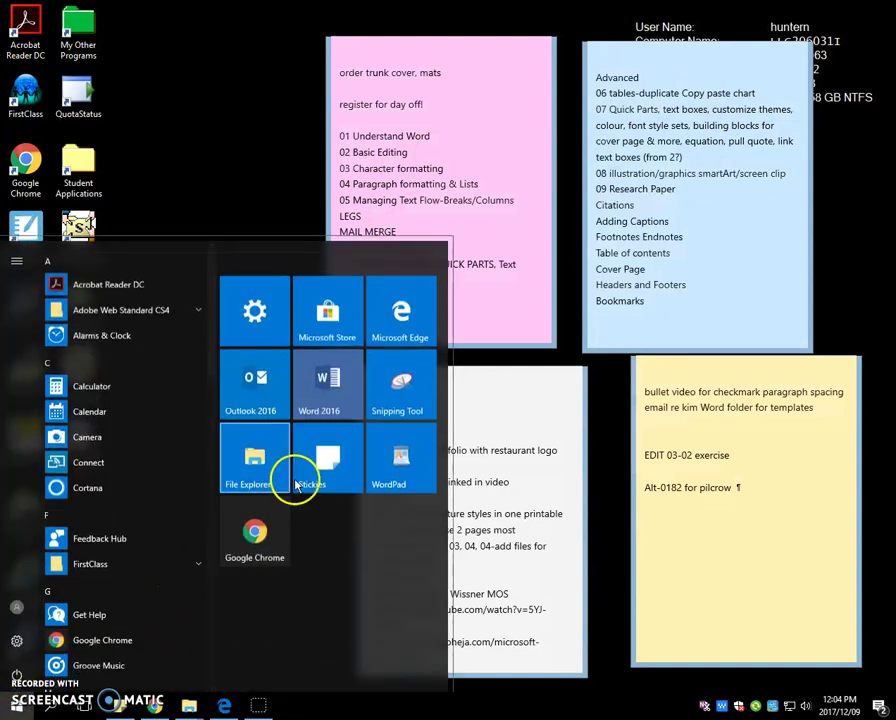
{"action": "left_click", "coordinate": [246, 472]}
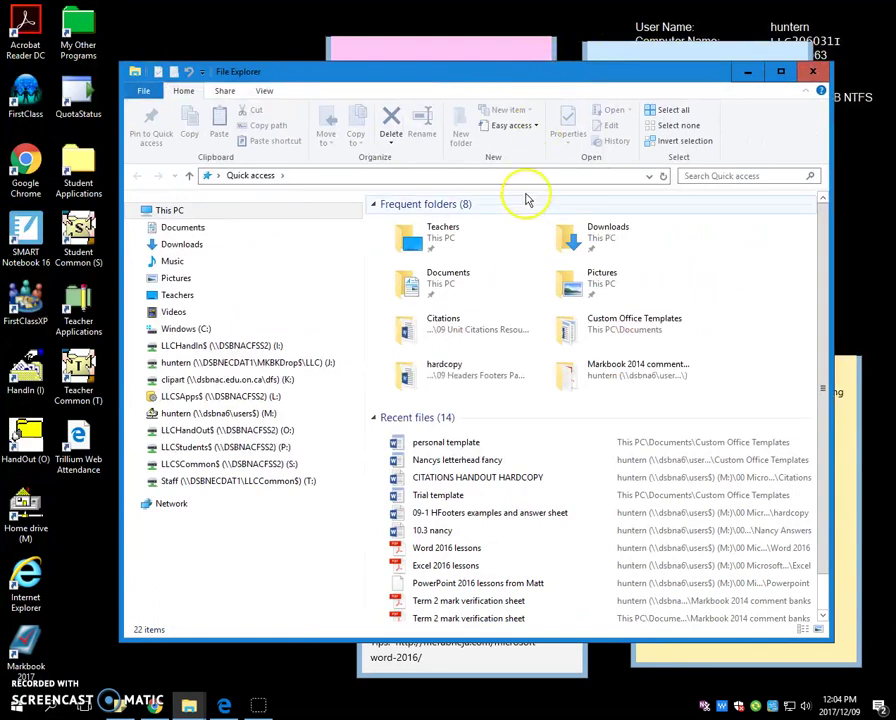
{"action": "left_click", "coordinate": [278, 412]}
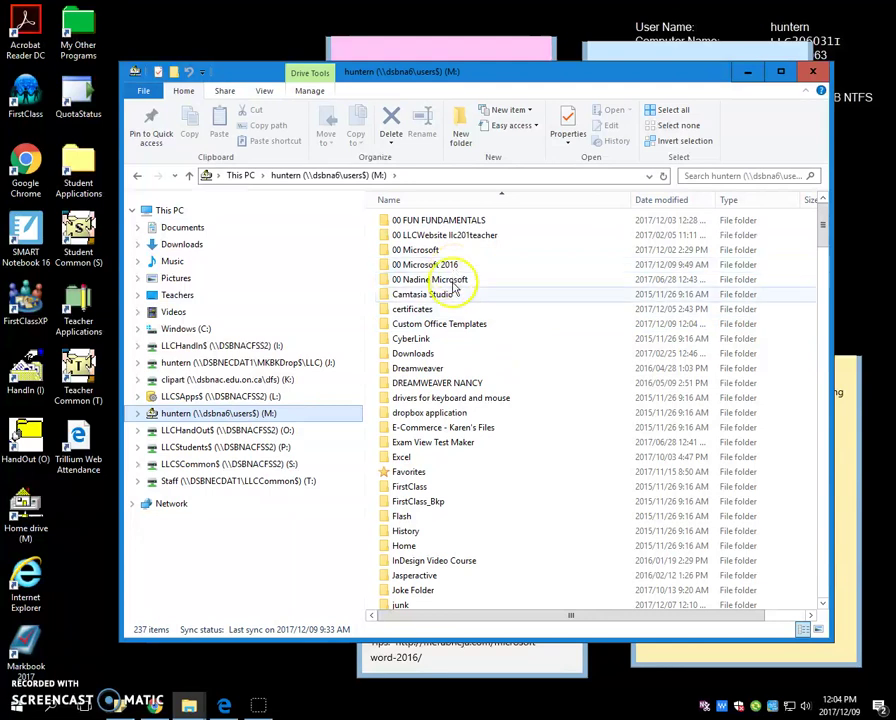
{"action": "double_click", "coordinate": [443, 329]}
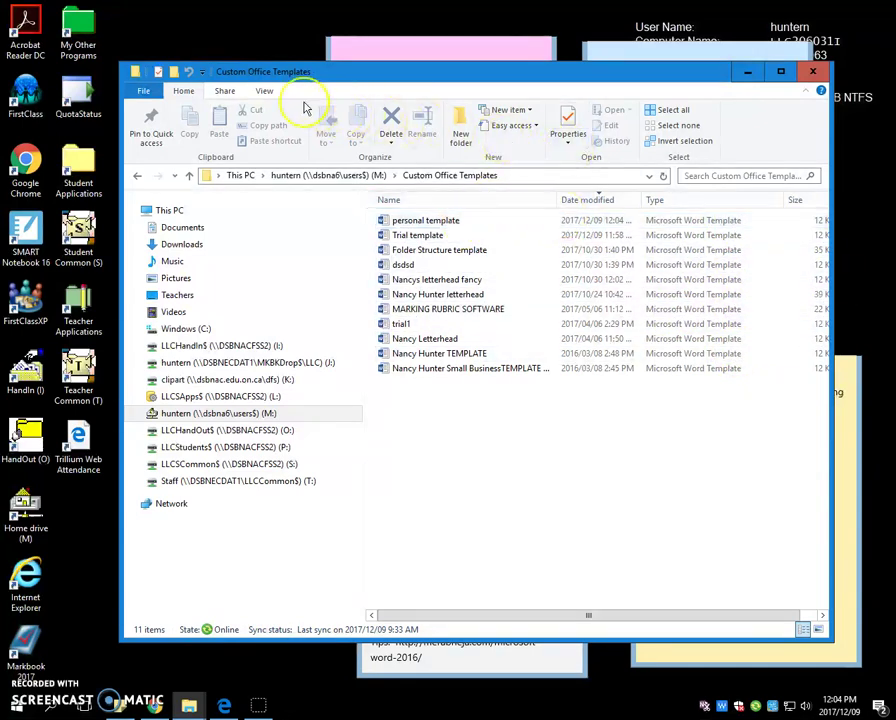
{"action": "left_click", "coordinate": [265, 91]}
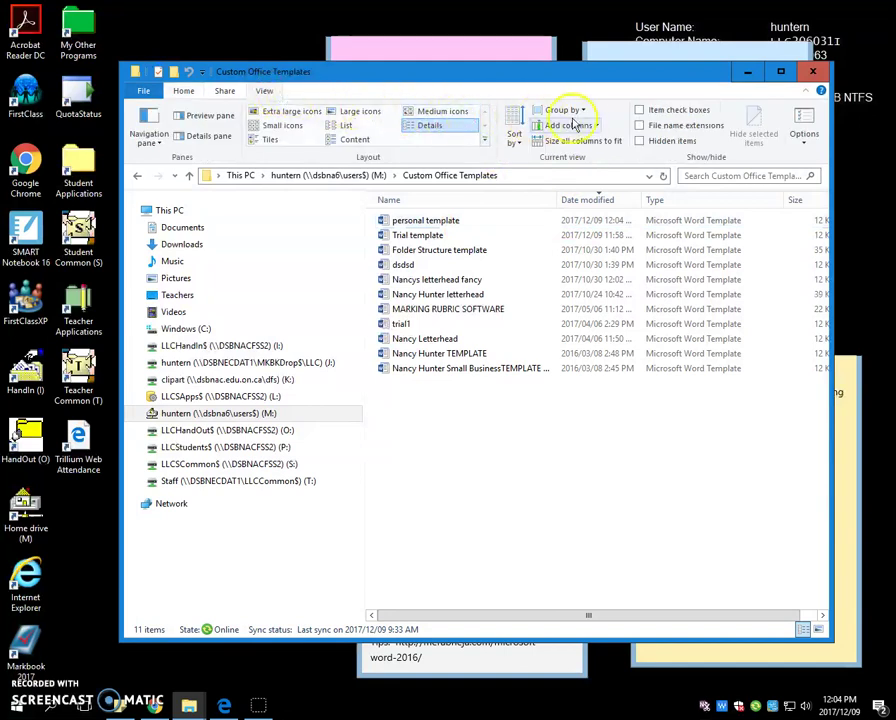
Step: Turn on file name extensions so the templates show as .dotx files
{"action": "left_click", "coordinate": [639, 126]}
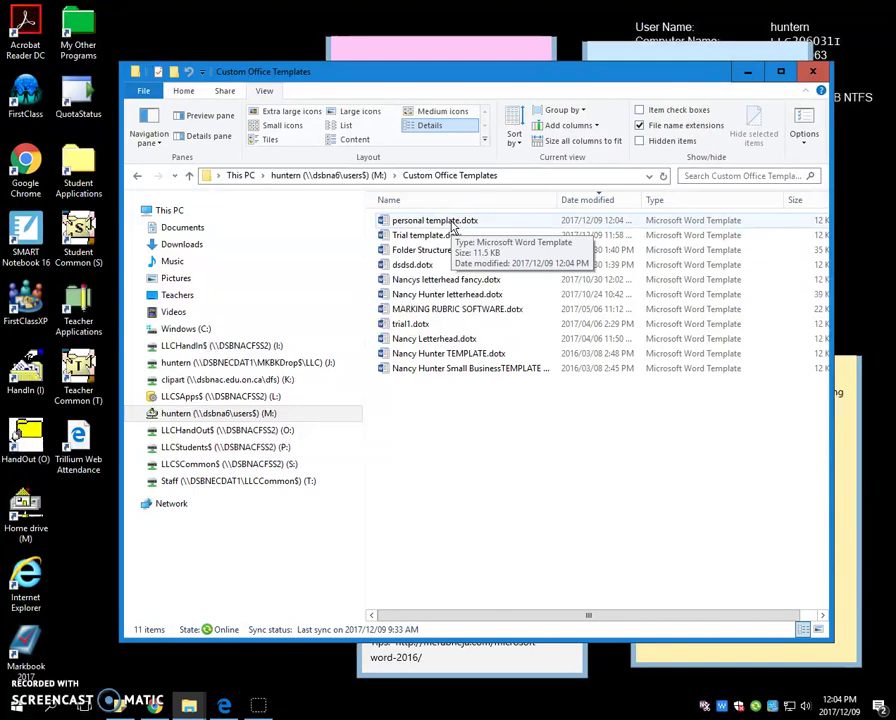
Step: Start a new document from personal template.dotx, type test text 'dkdkdkkd' in the body, and close it
{"action": "double_click", "coordinate": [452, 224]}
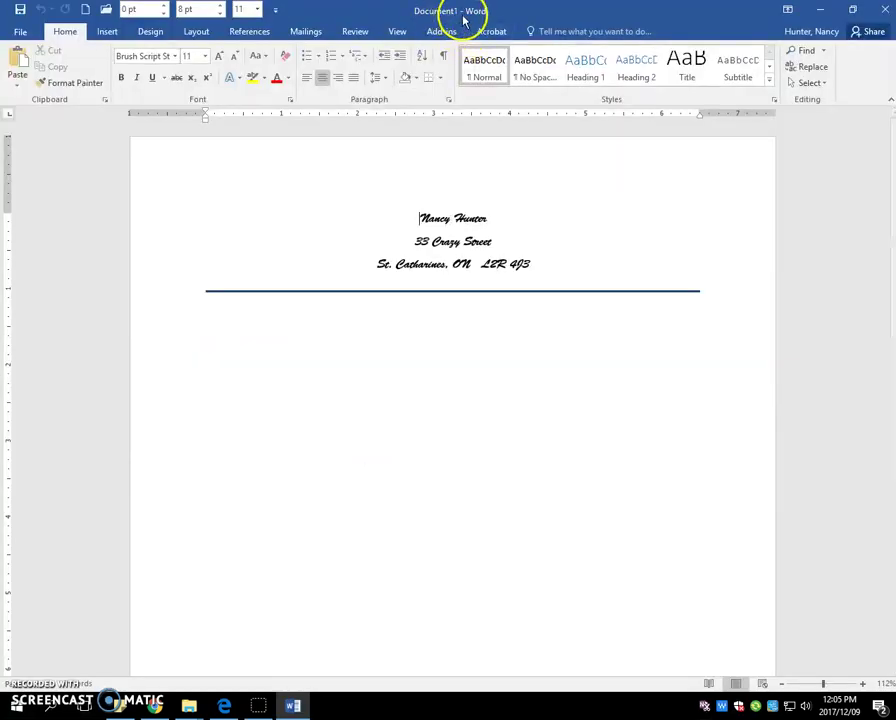
{"action": "left_click", "coordinate": [342, 331]}
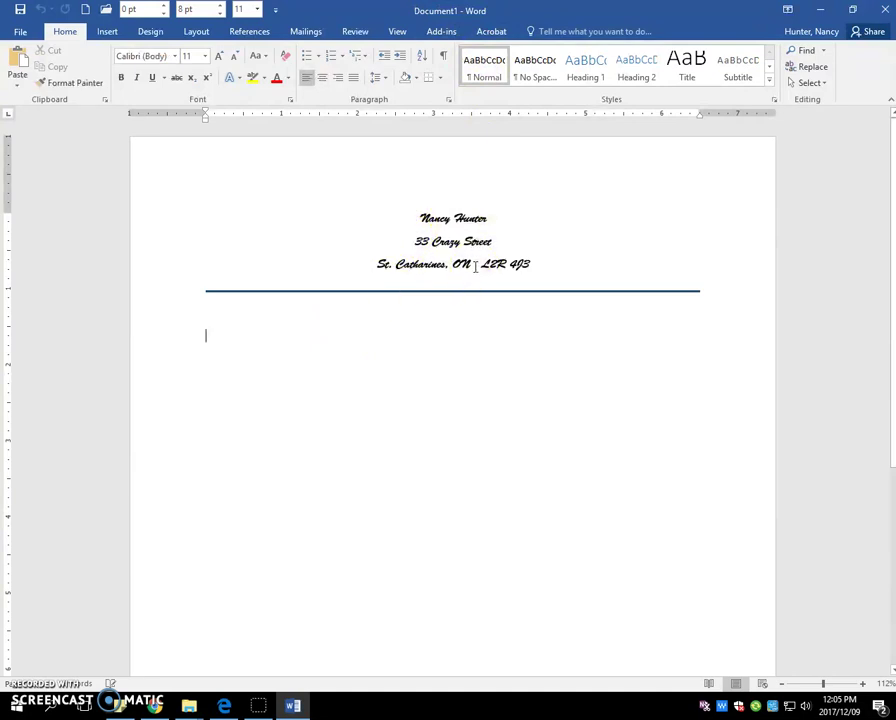
{"action": "type", "text": "dkdkdkkdkdkd"}
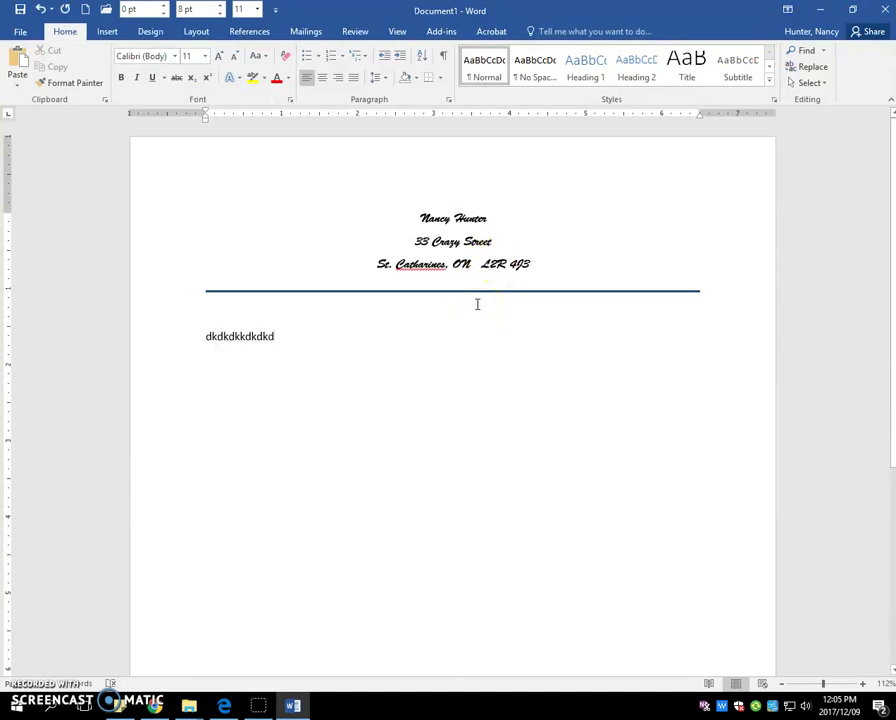
{"action": "left_click", "coordinate": [884, 9]}
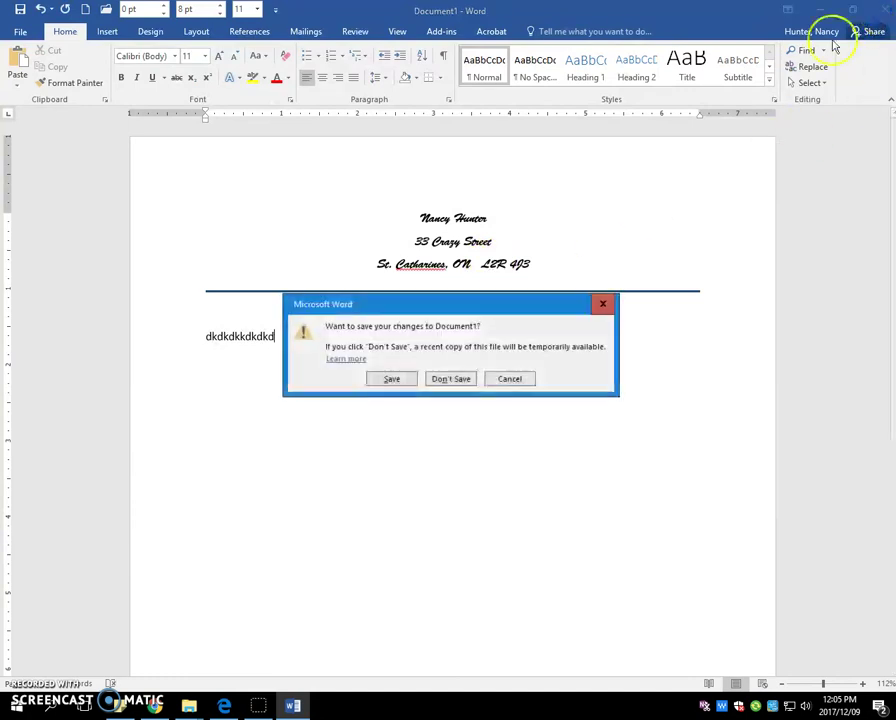
Step: Discard the test text, start another template document, open a blank one, then close the letterhead document
{"action": "left_click", "coordinate": [450, 378]}
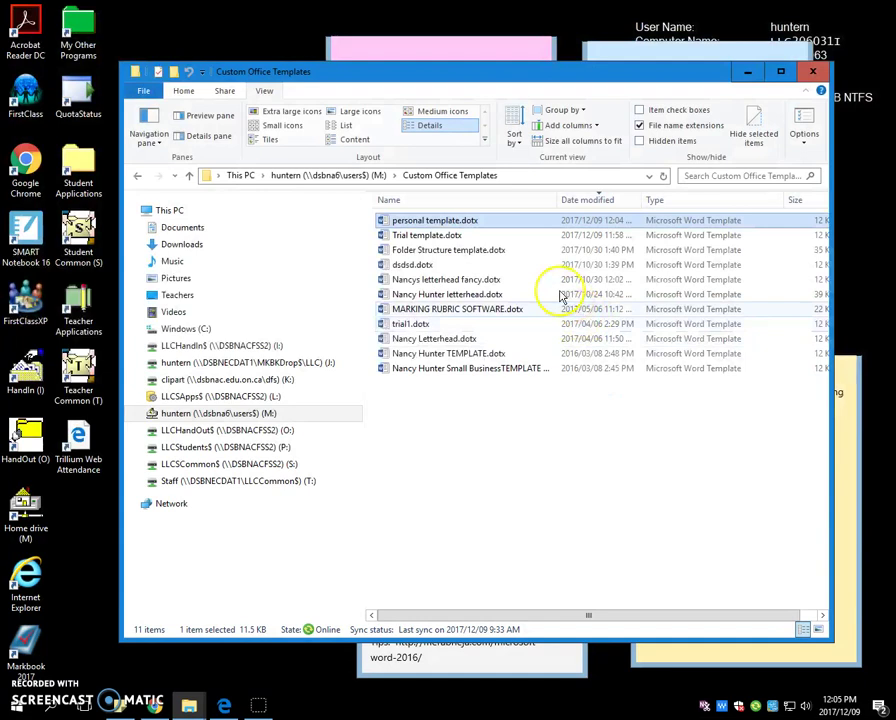
{"action": "double_click", "coordinate": [449, 228]}
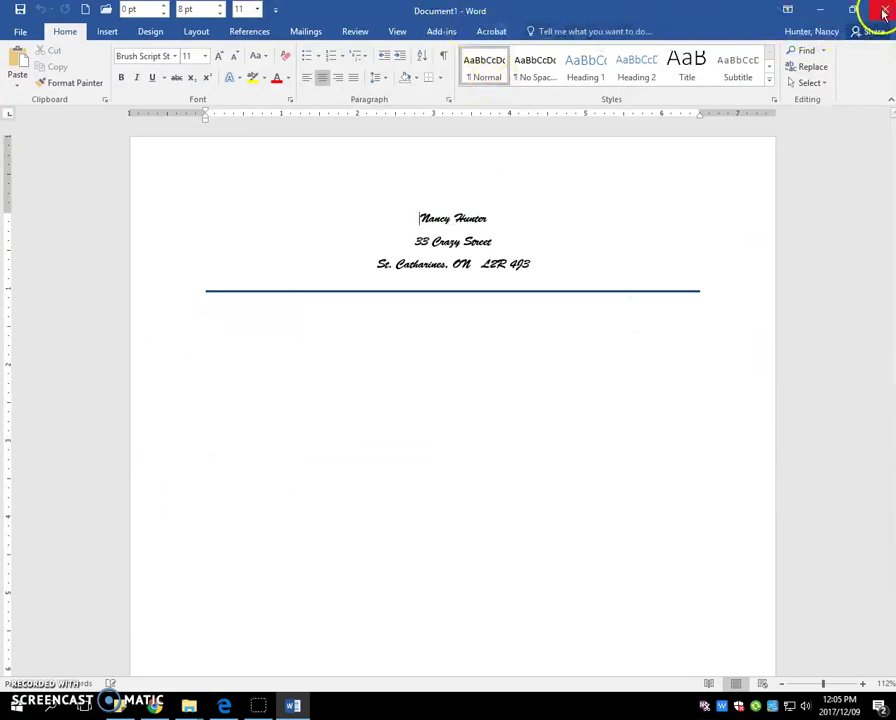
{"action": "left_click", "coordinate": [86, 10]}
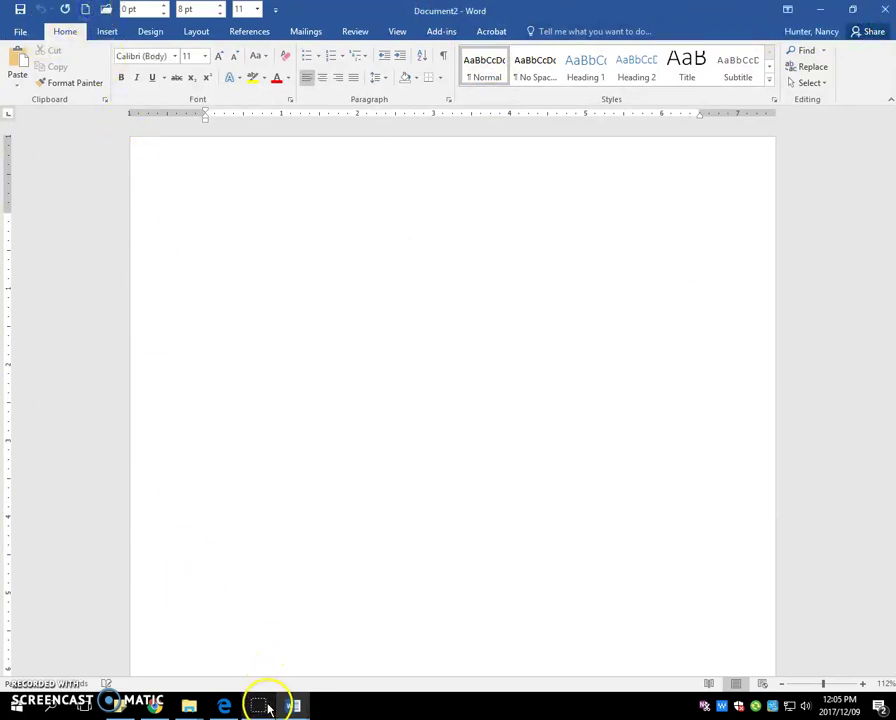
{"action": "mouse_move", "coordinate": [294, 705]}
{"action": "left_click", "coordinate": [245, 656]}
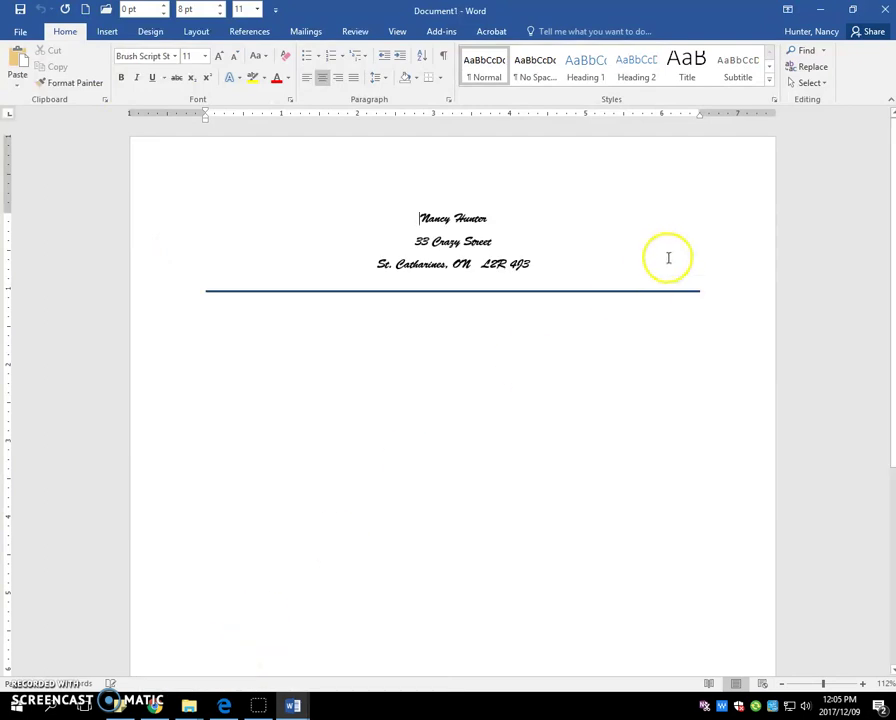
{"action": "left_click", "coordinate": [884, 12]}
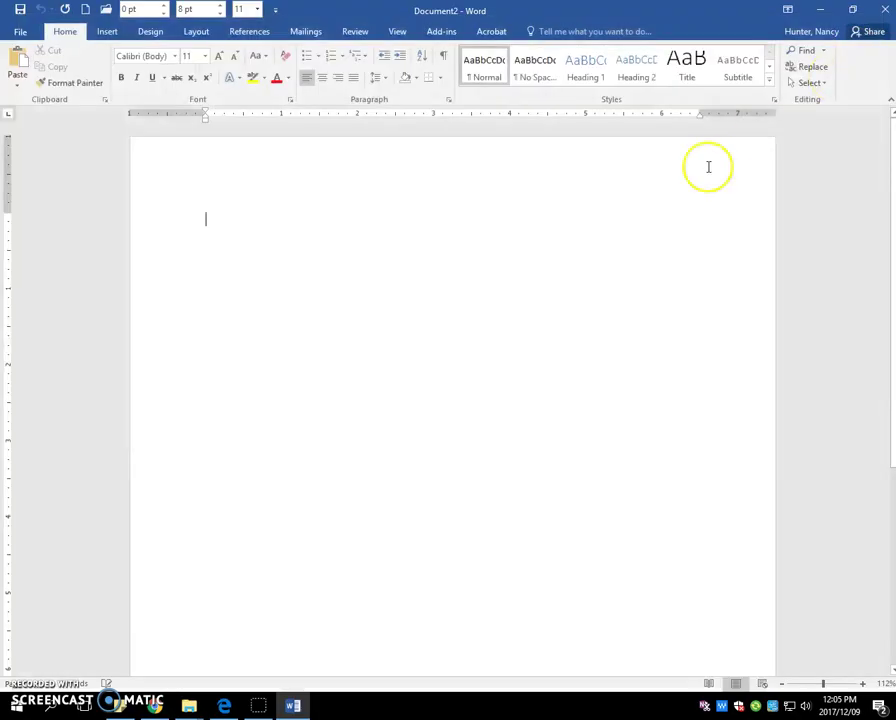
Step: Open personal template.dotx itself from Word's Recent files list for editing
{"action": "left_click", "coordinate": [24, 32]}
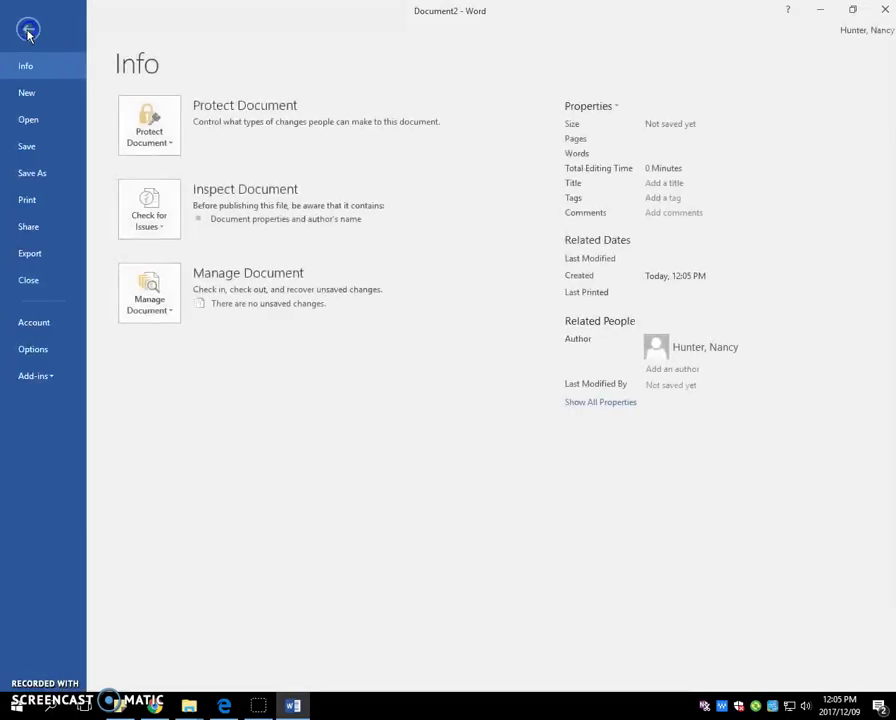
{"action": "left_click", "coordinate": [38, 120]}
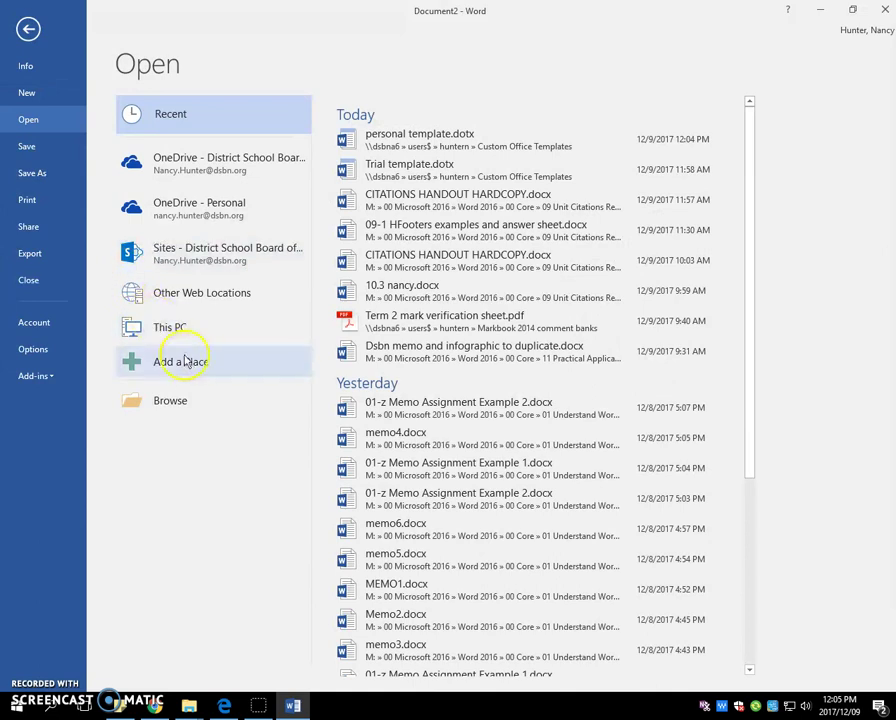
{"action": "left_click", "coordinate": [463, 144]}
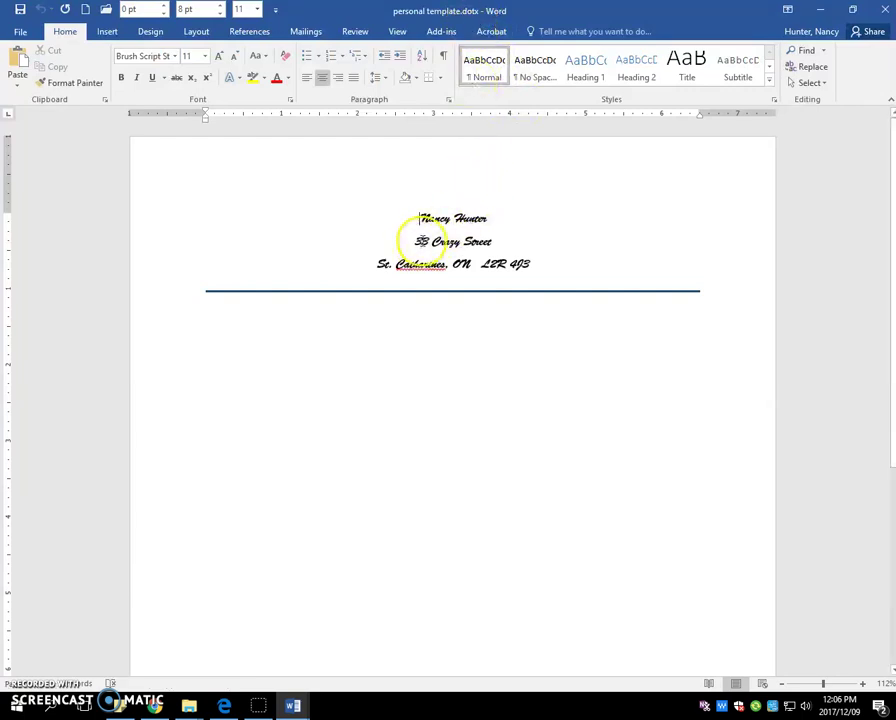
Step: Change the letterhead's street number digit to 4 and save the template
{"action": "left_click", "coordinate": [406, 240]}
{"action": "key", "text": "BackSpace"}
{"action": "type", "text": "4"}
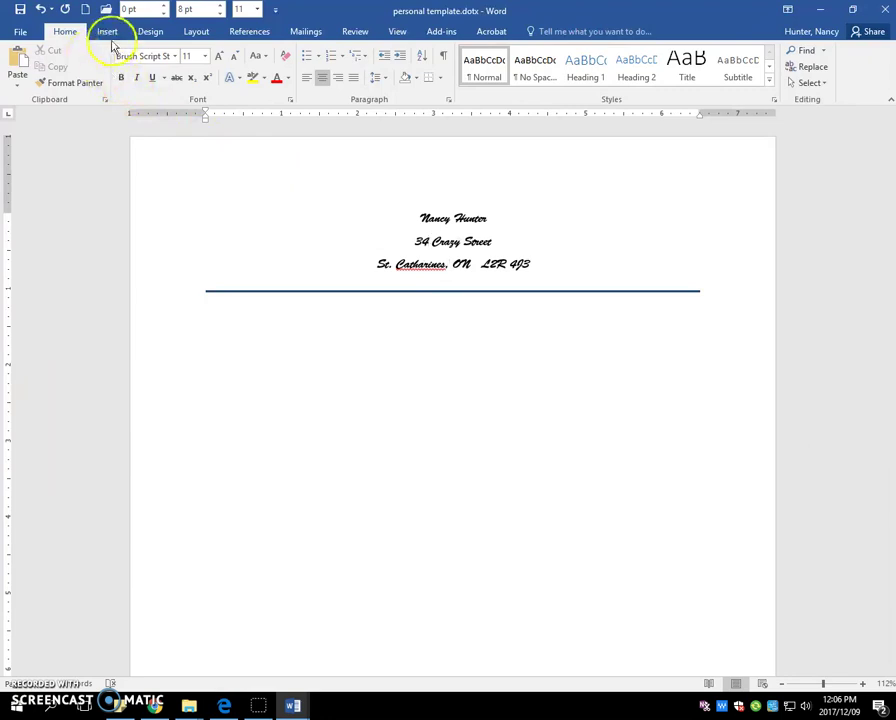
{"action": "left_click", "coordinate": [20, 10]}
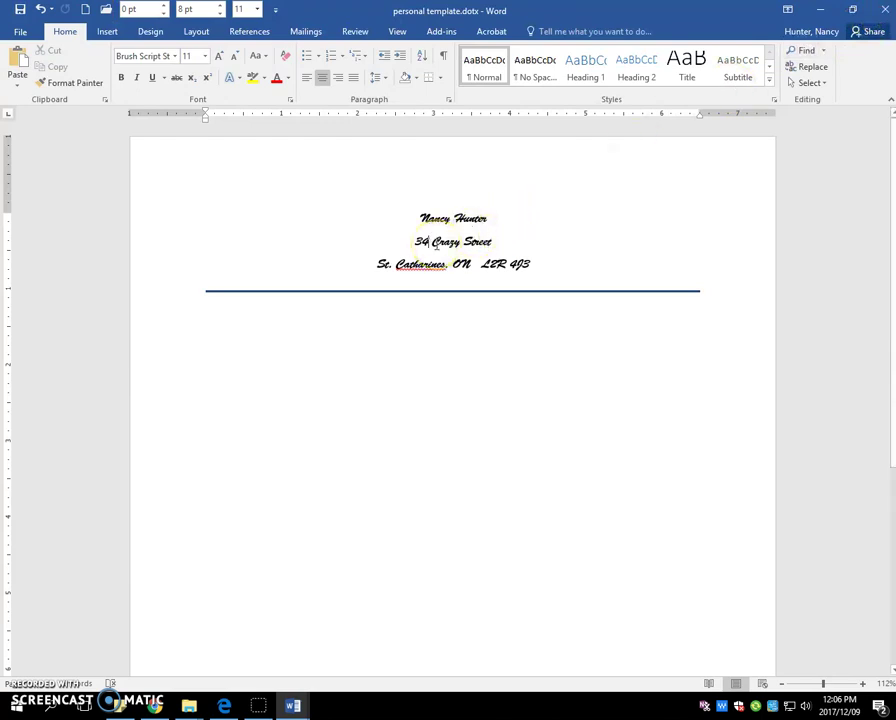
Step: Close the template and start a new document from the updated personal template.dotx
{"action": "left_click", "coordinate": [884, 9]}
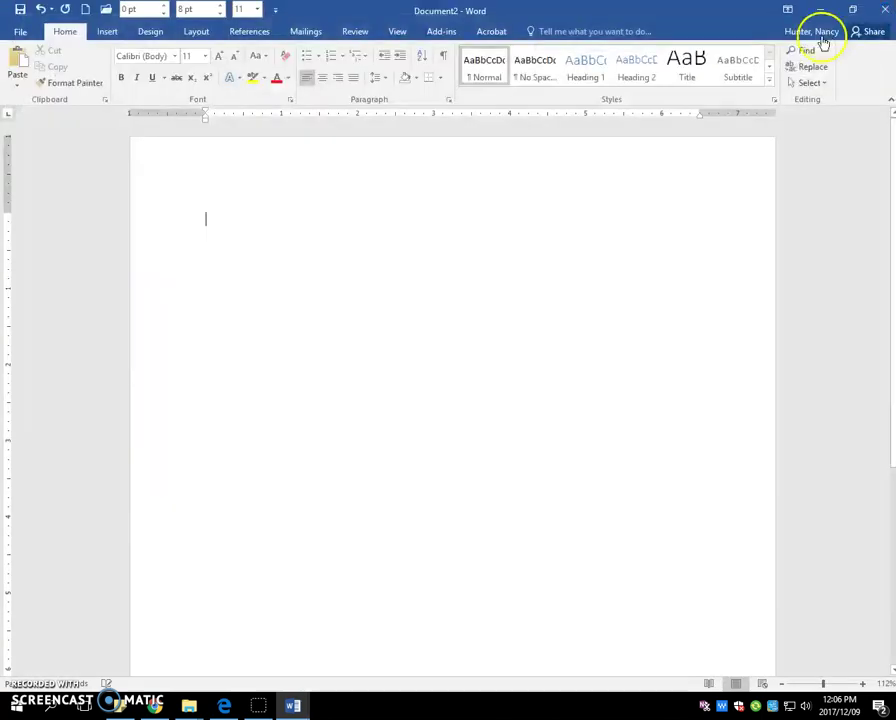
{"action": "mouse_move", "coordinate": [189, 706]}
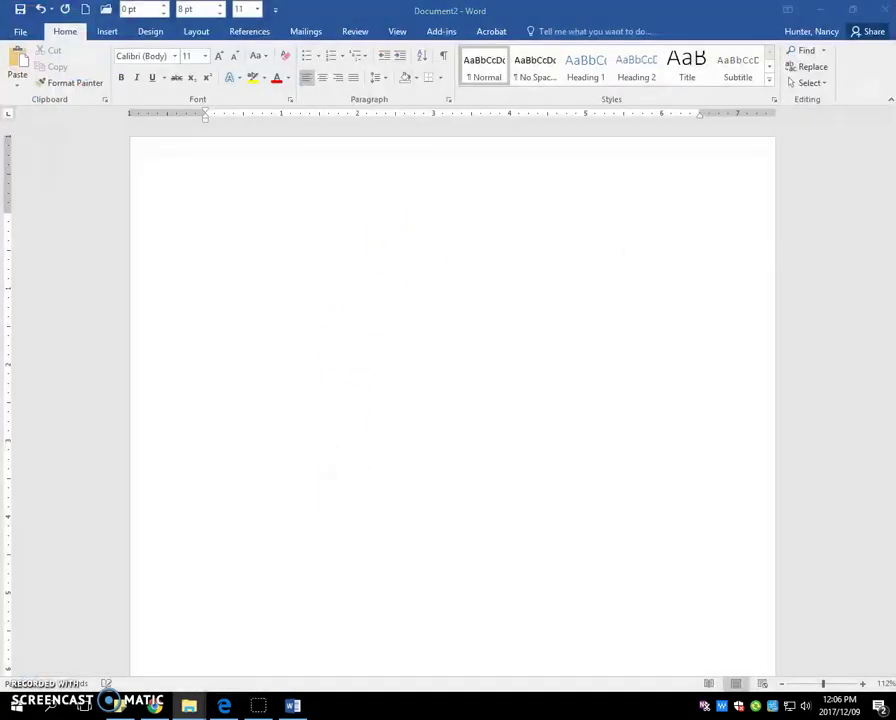
{"action": "left_click_drag", "start_coordinate": [810, 76], "coordinate": [580, 50]}
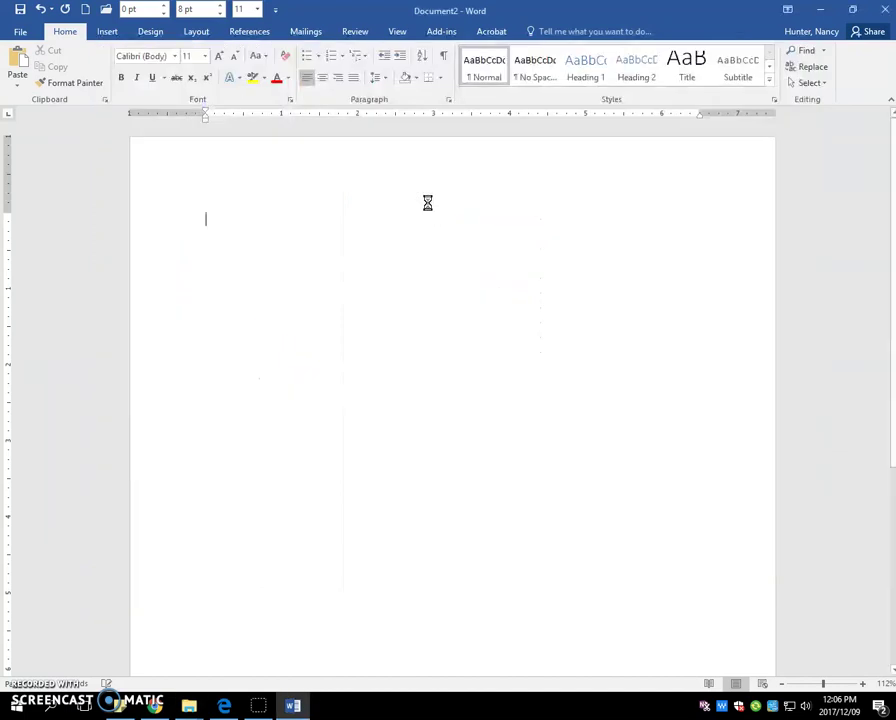
{"action": "left_click", "coordinate": [426, 238]}
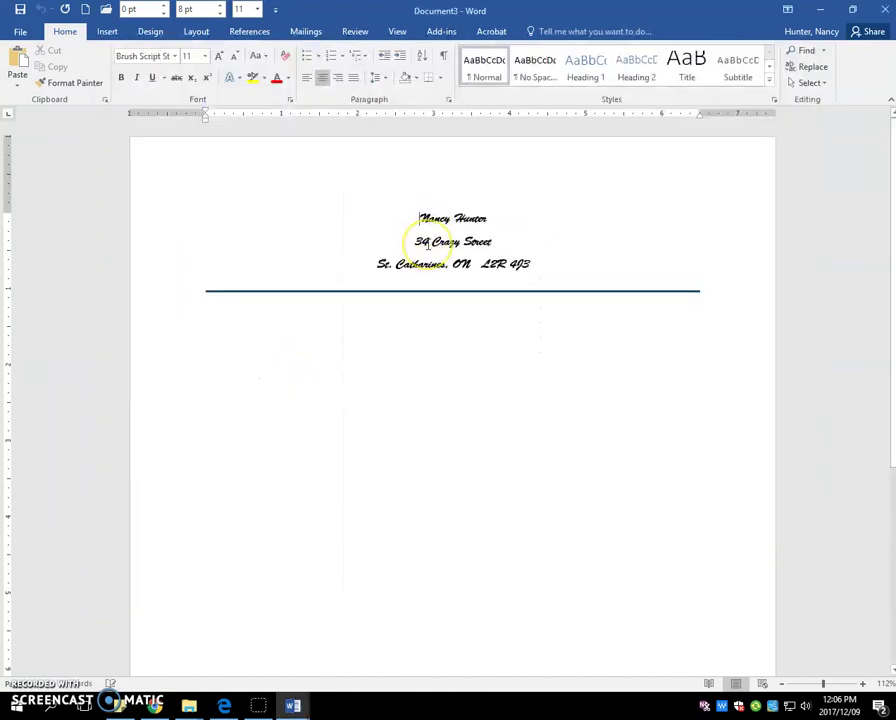